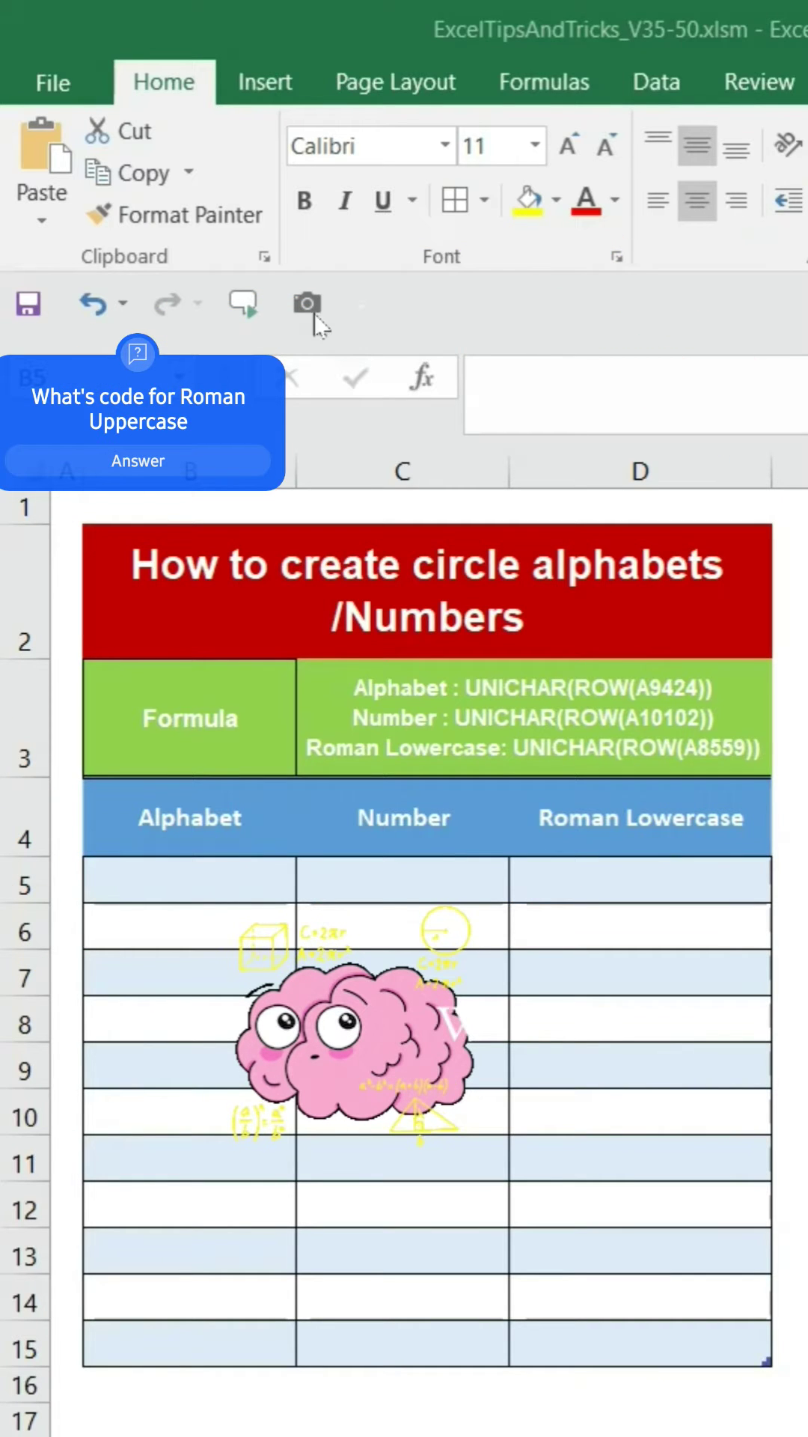
# Enter =UNICHAR(ROW(A9424)) in B5 to fill circled letters ⓐ–ⓚ down the Alphabet column
pyautogui.click(195, 872)
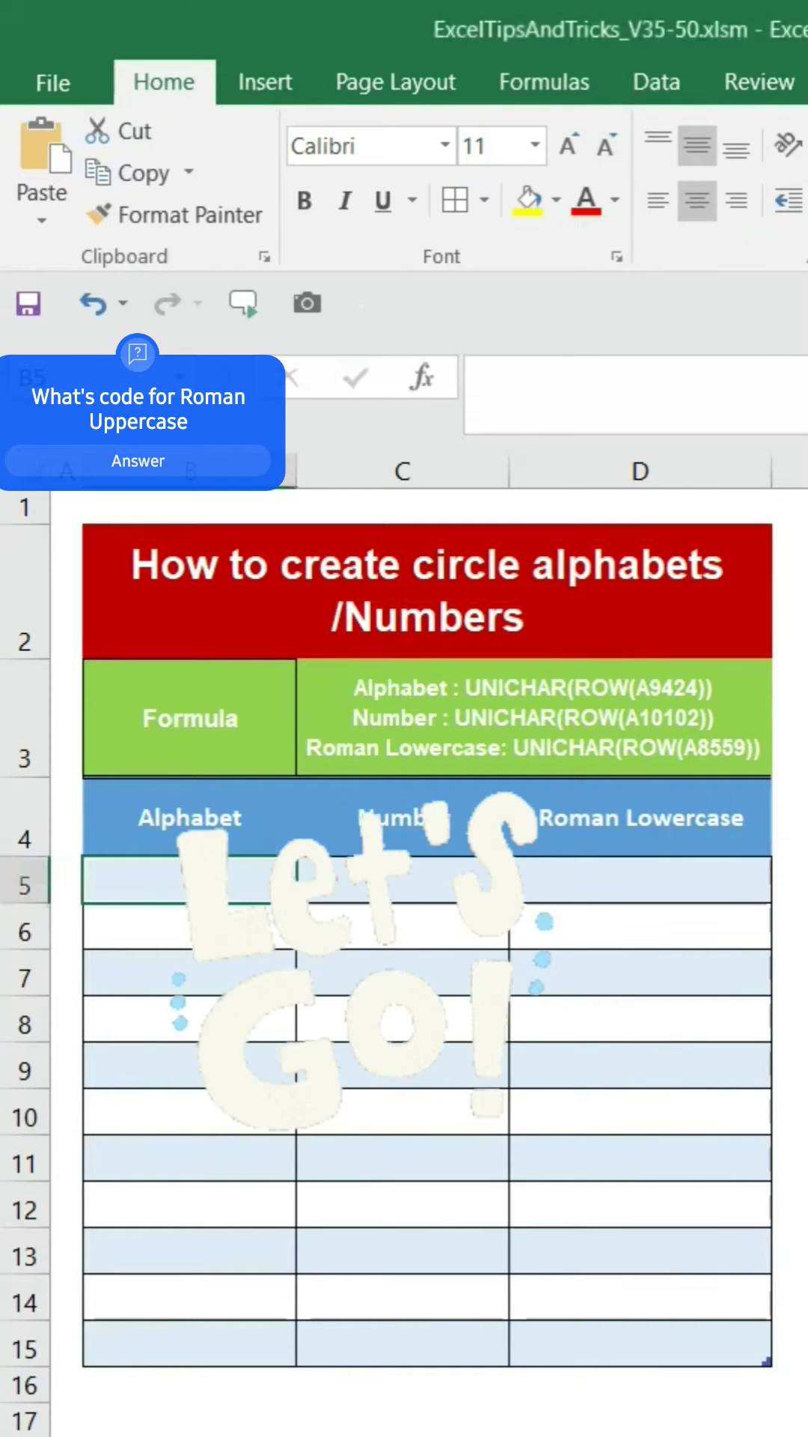
pyautogui.write('=un')
pyautogui.press('Tab')
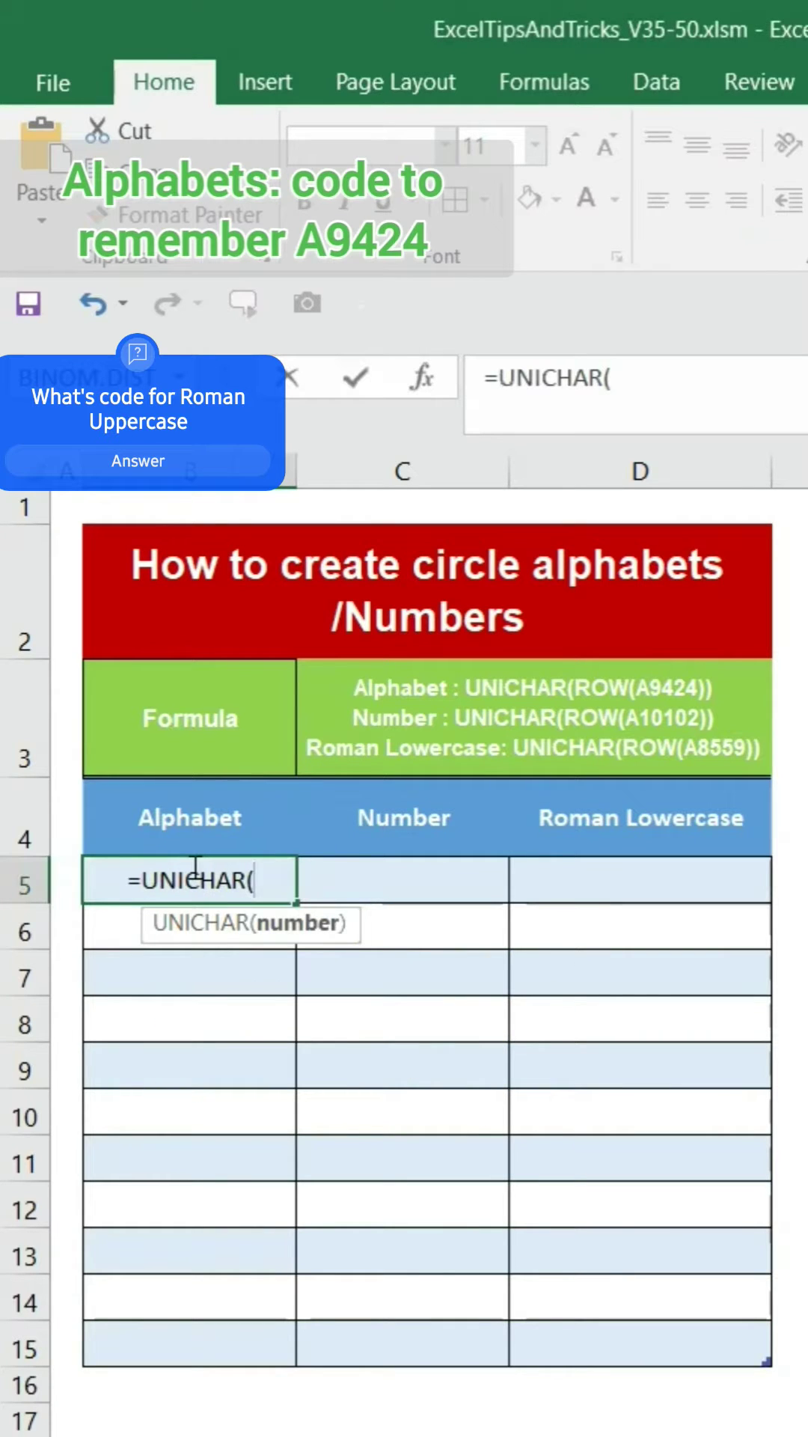
pyautogui.write('row')
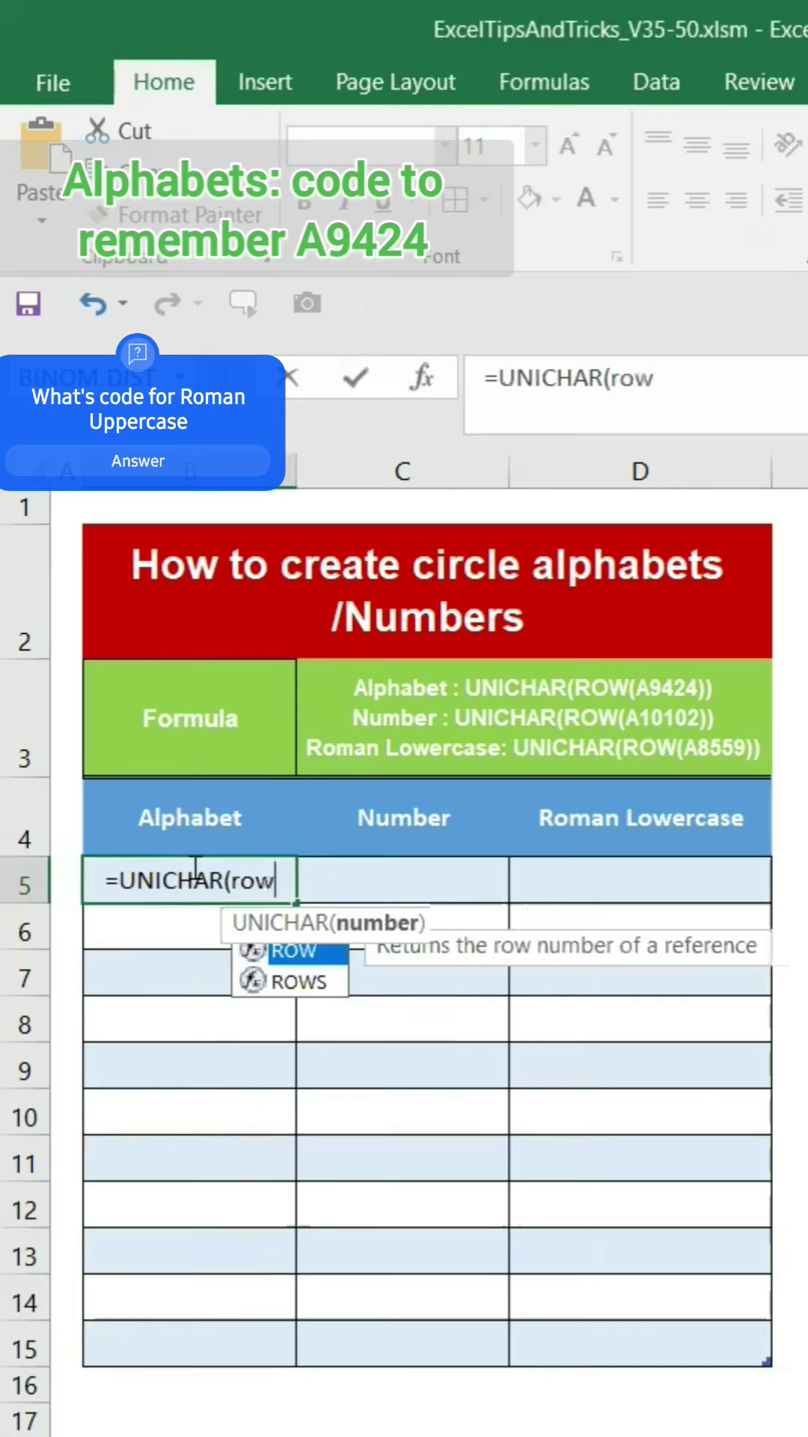
pyautogui.press('Tab')
pyautogui.write('A')
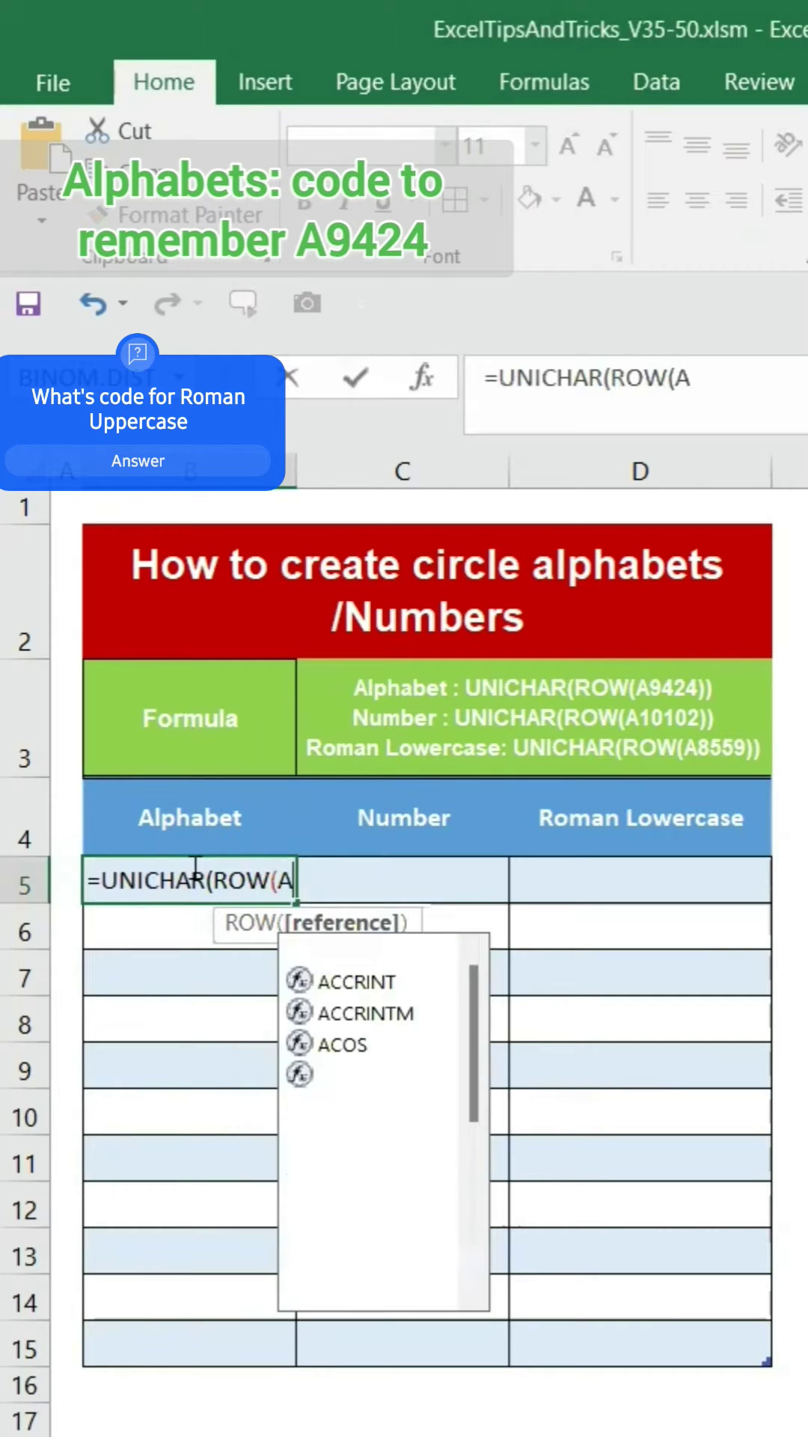
pyautogui.write('942')
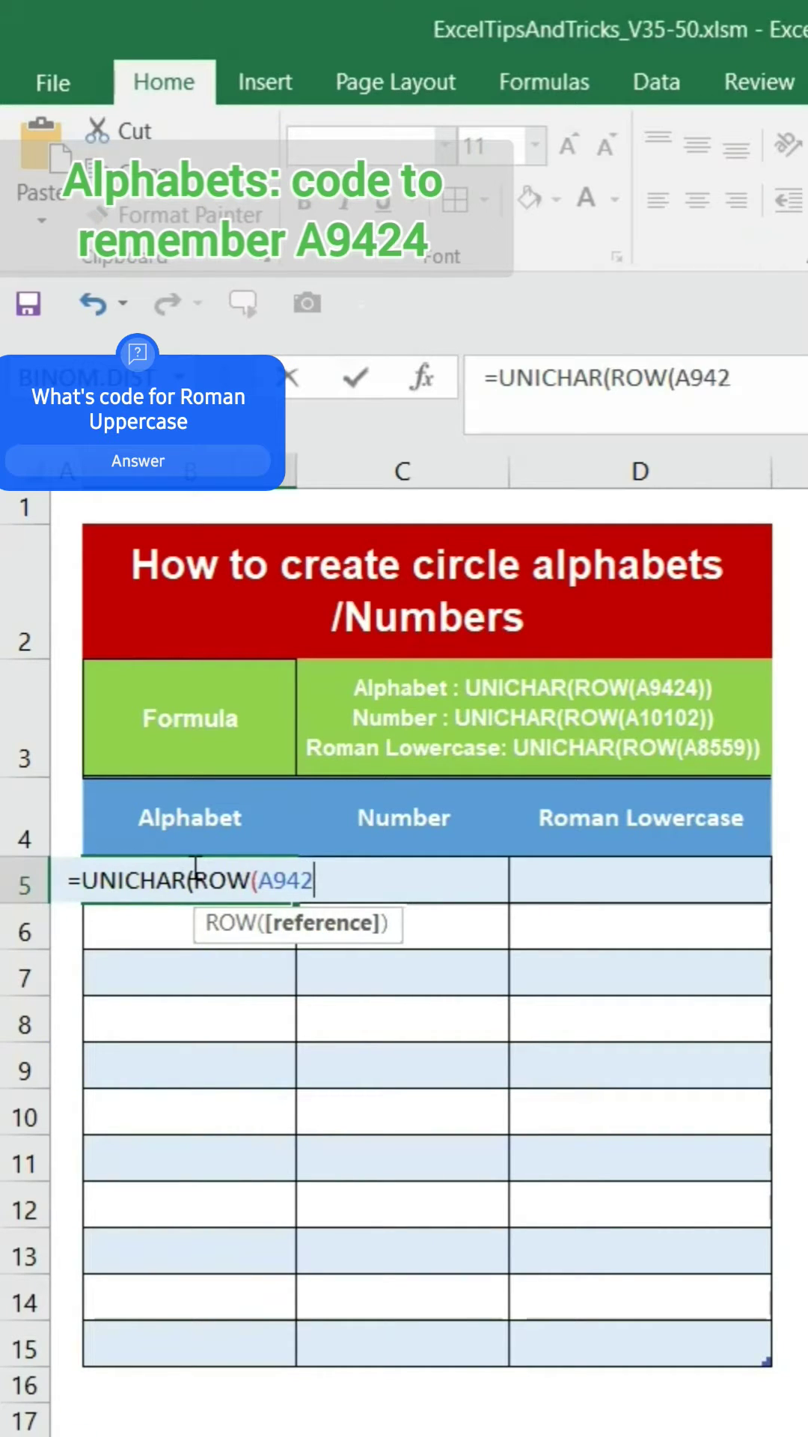
pyautogui.write('4))')
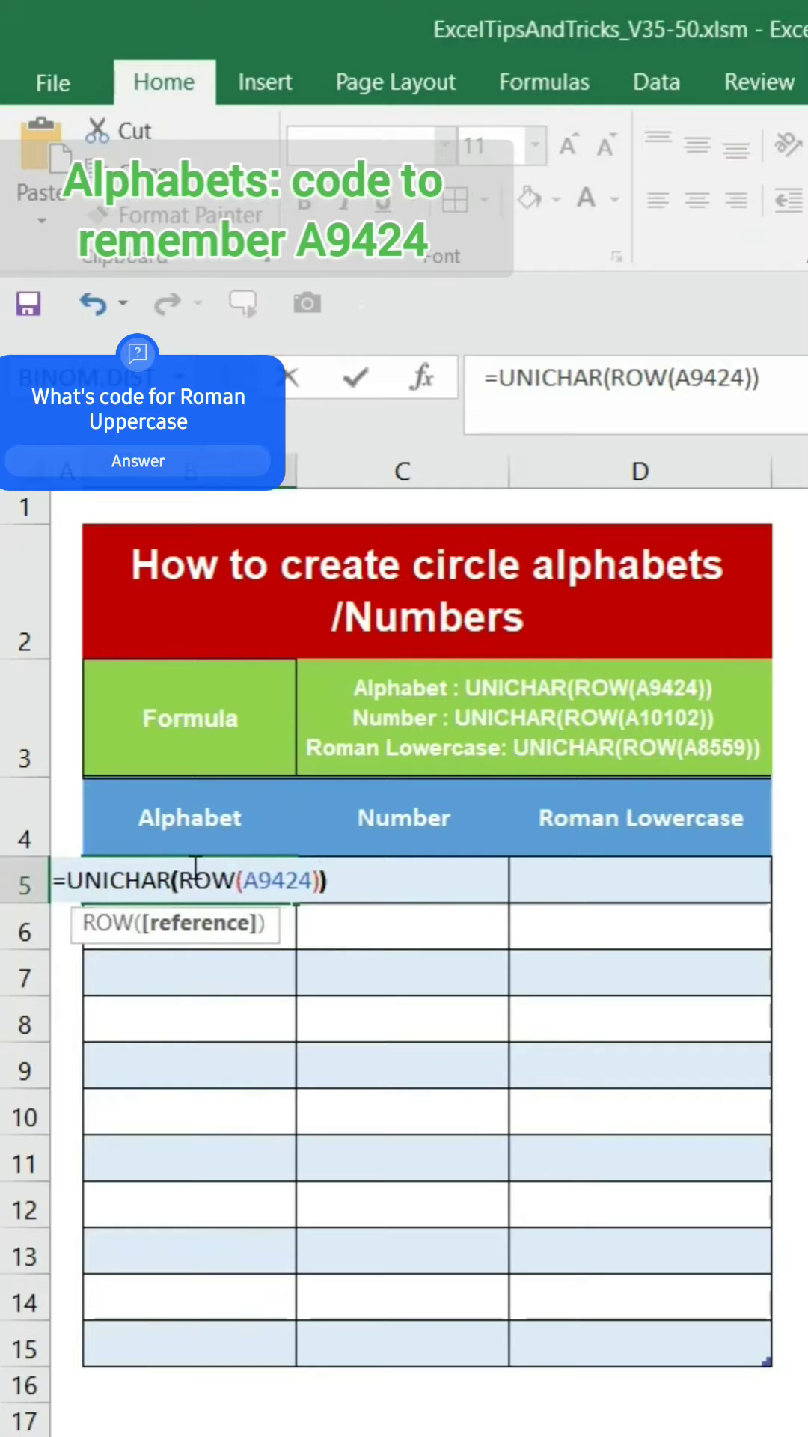
pyautogui.press('Return')
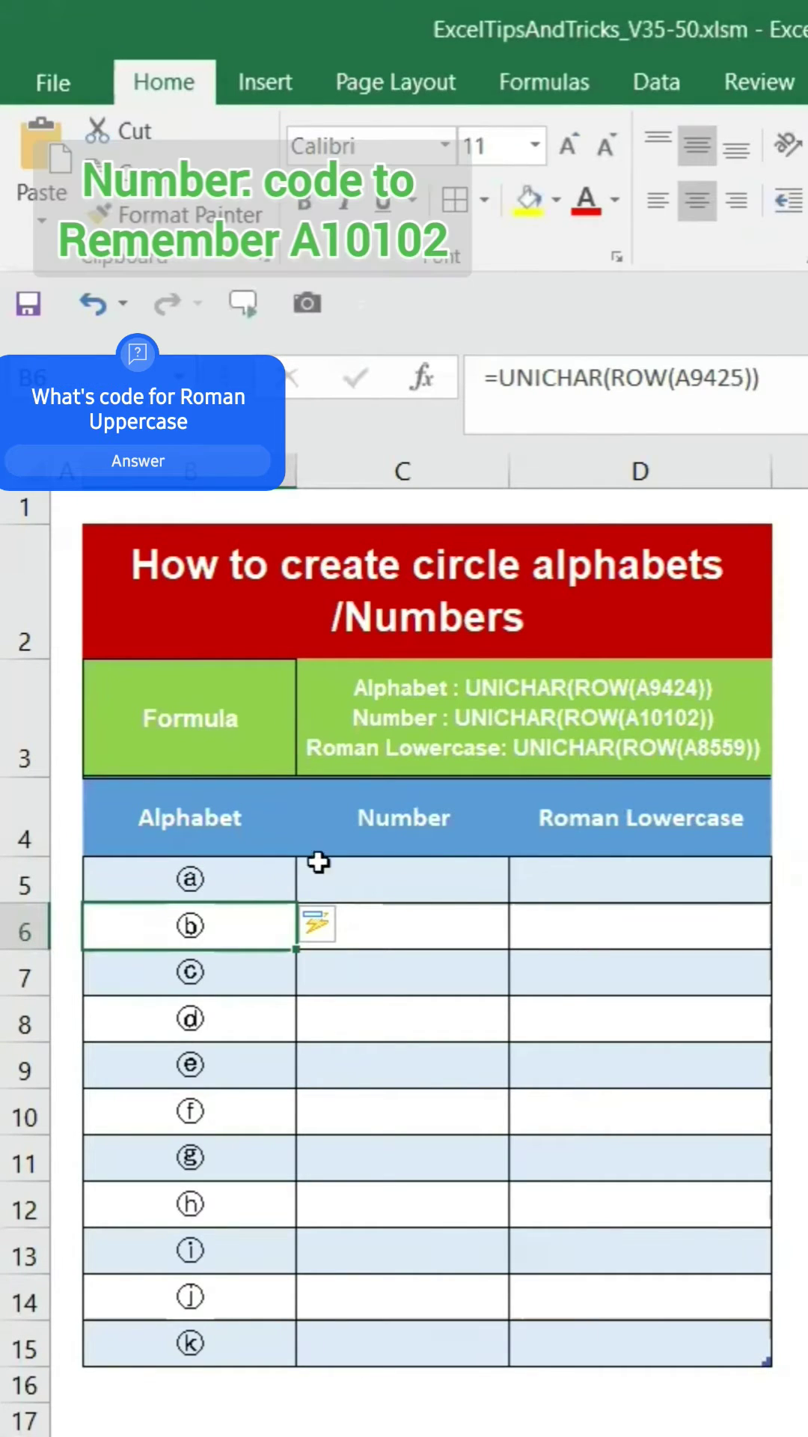
# Enter =UNICHAR(ROW(A10102)) in C5 to fill black circled numbers ❶–❿ down the Number column
pyautogui.click(417, 862)
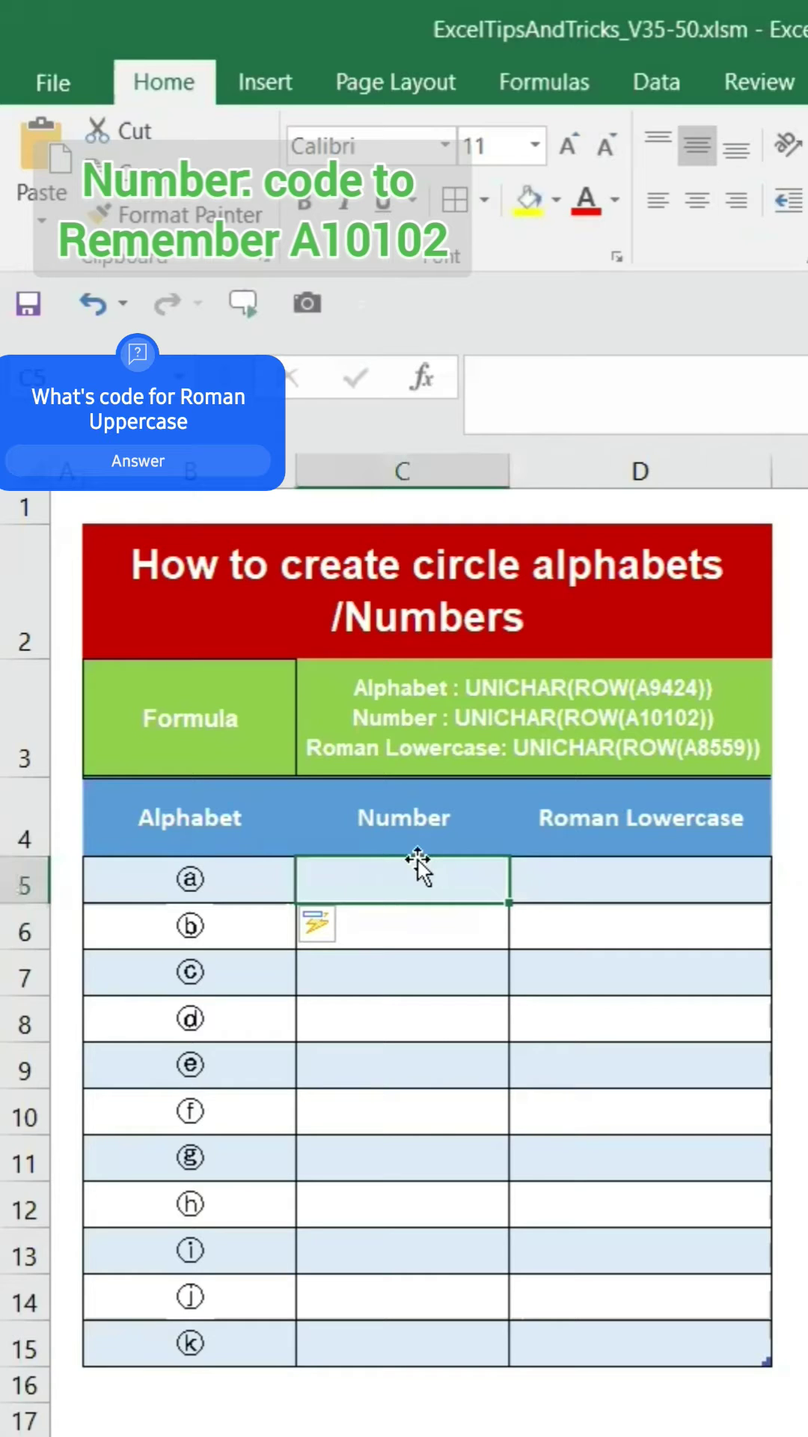
pyautogui.write('=')
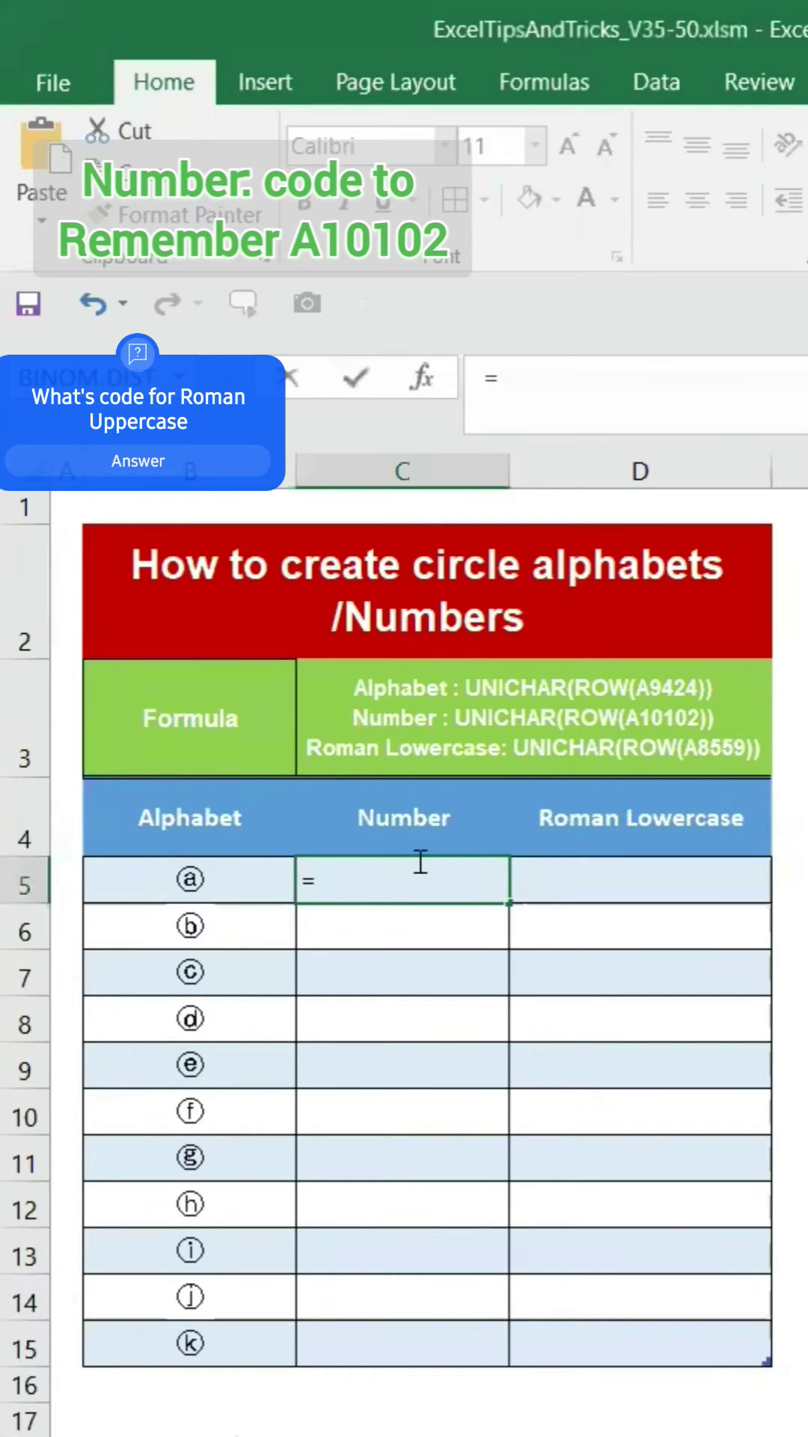
pyautogui.write('UNI')
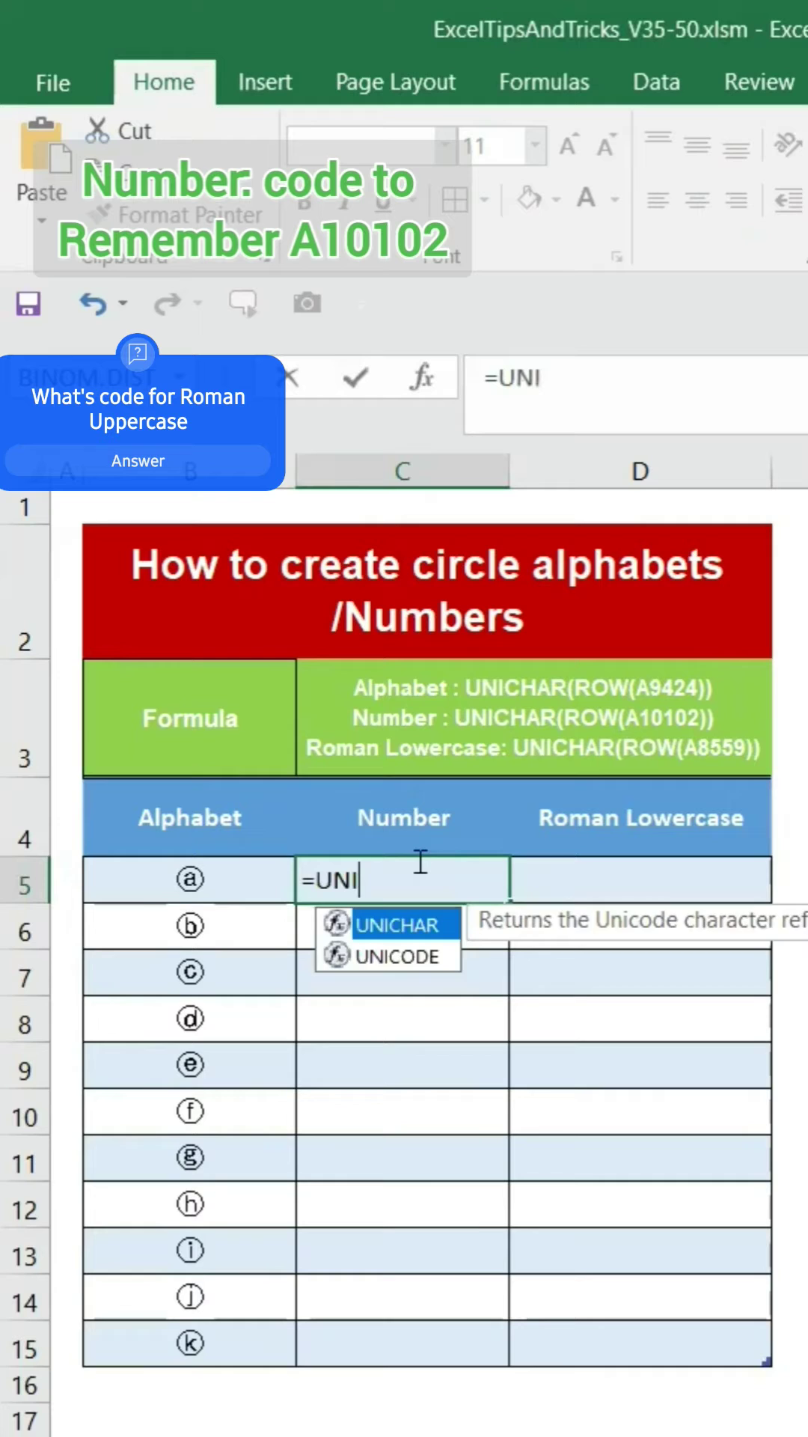
pyautogui.write('CHAR(ROW(')
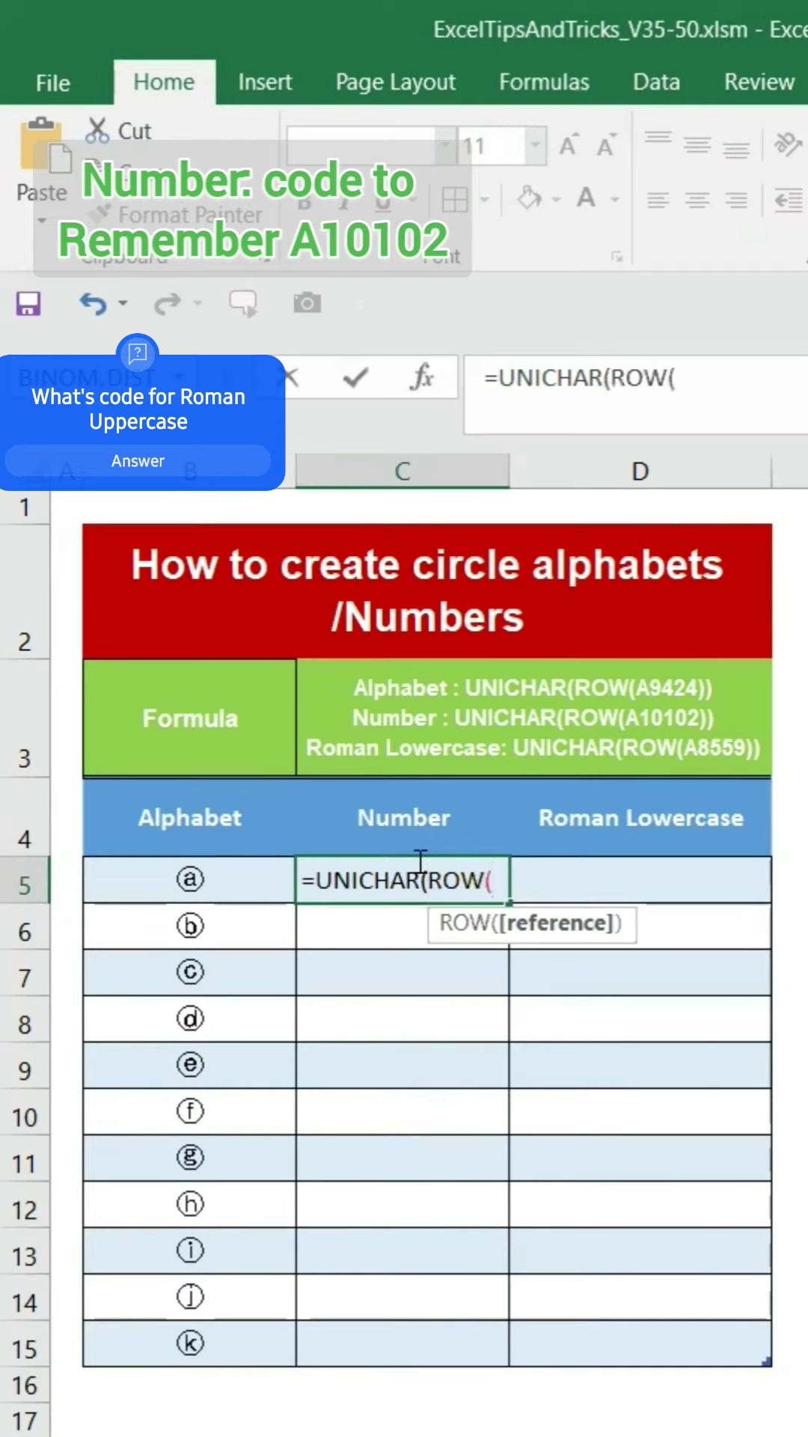
pyautogui.write('A1010')
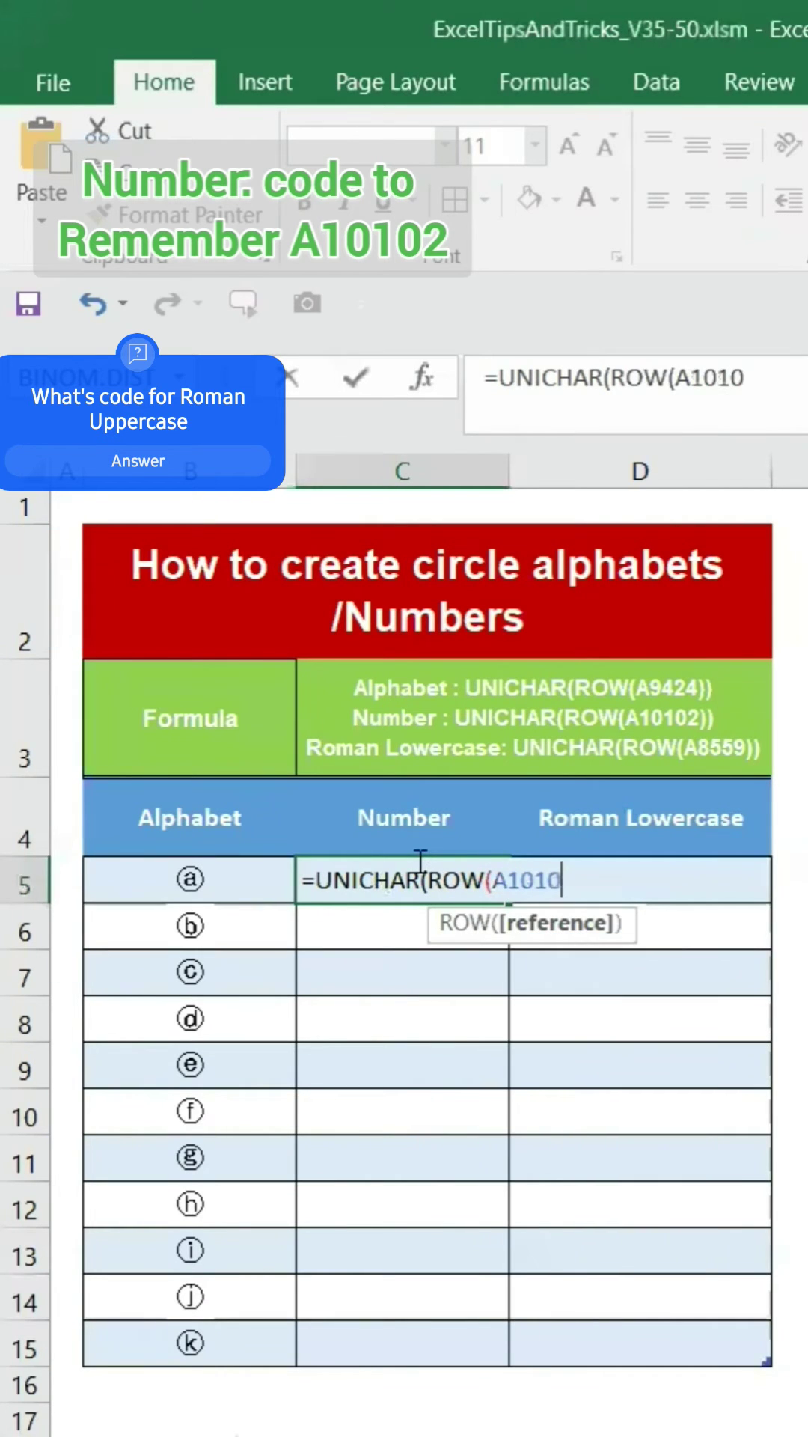
pyautogui.write('2))')
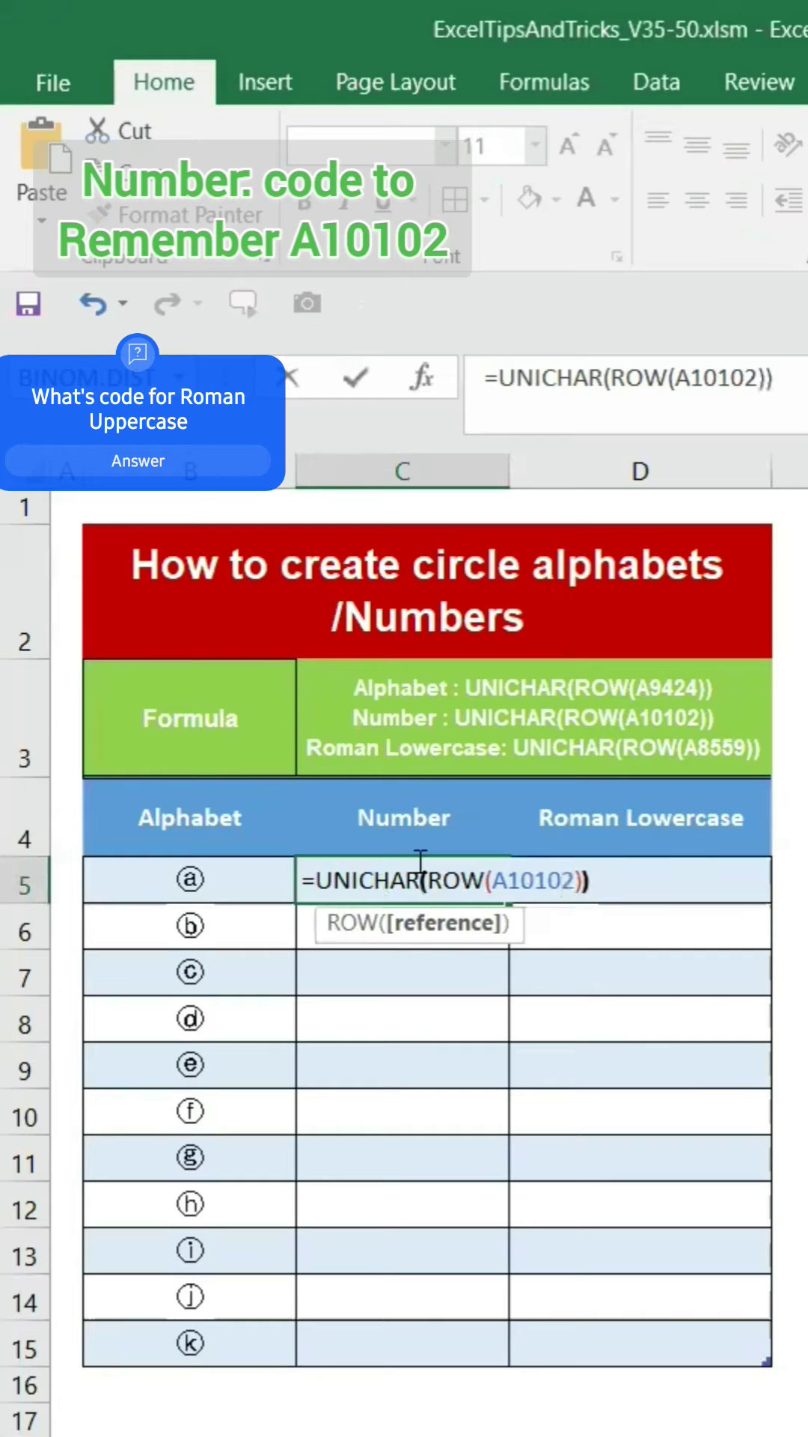
pyautogui.press('Return')
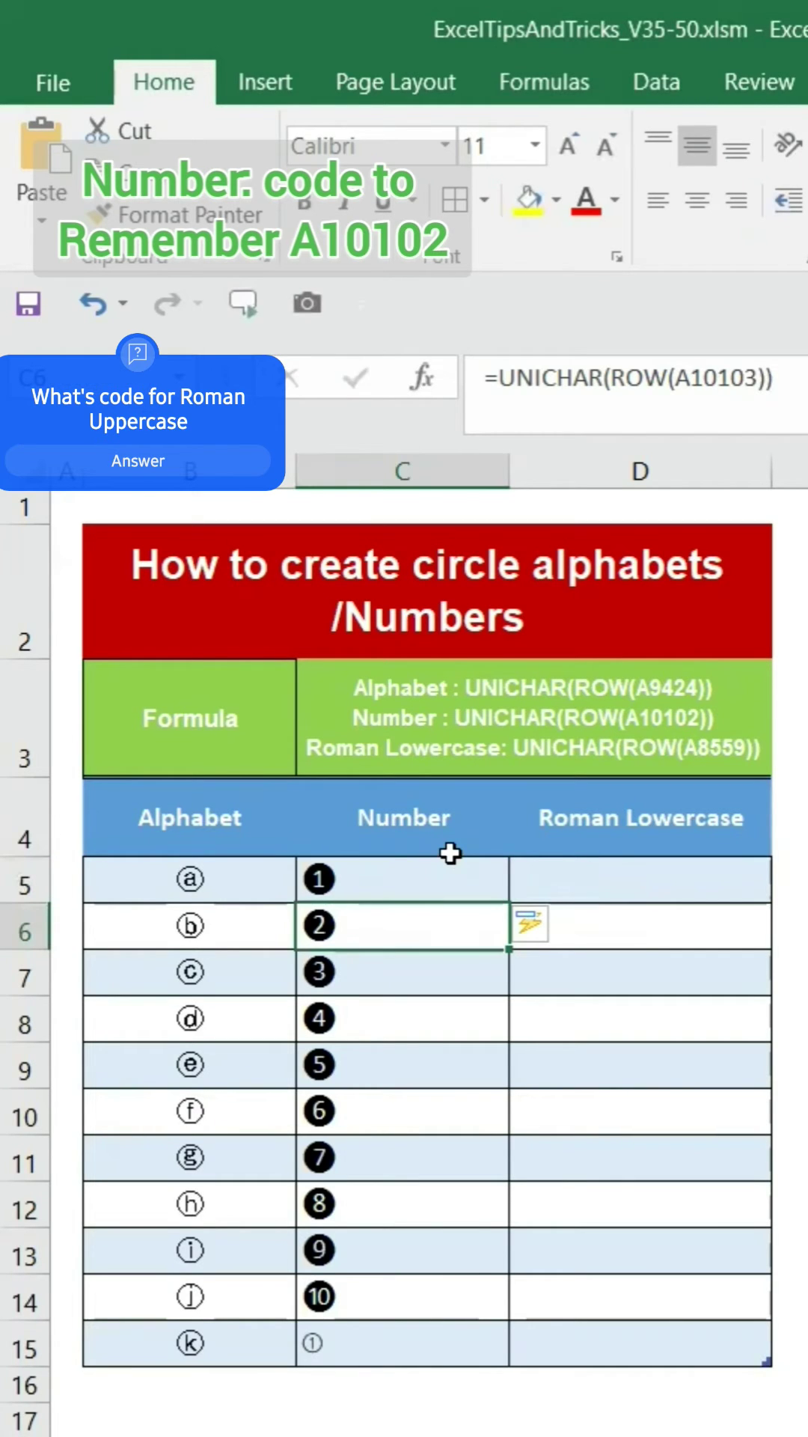
# Enter =UNICHAR(ROW(A8559)) in D5 to fill Roman numerals down the Roman Lowercase column
pyautogui.click(658, 868)
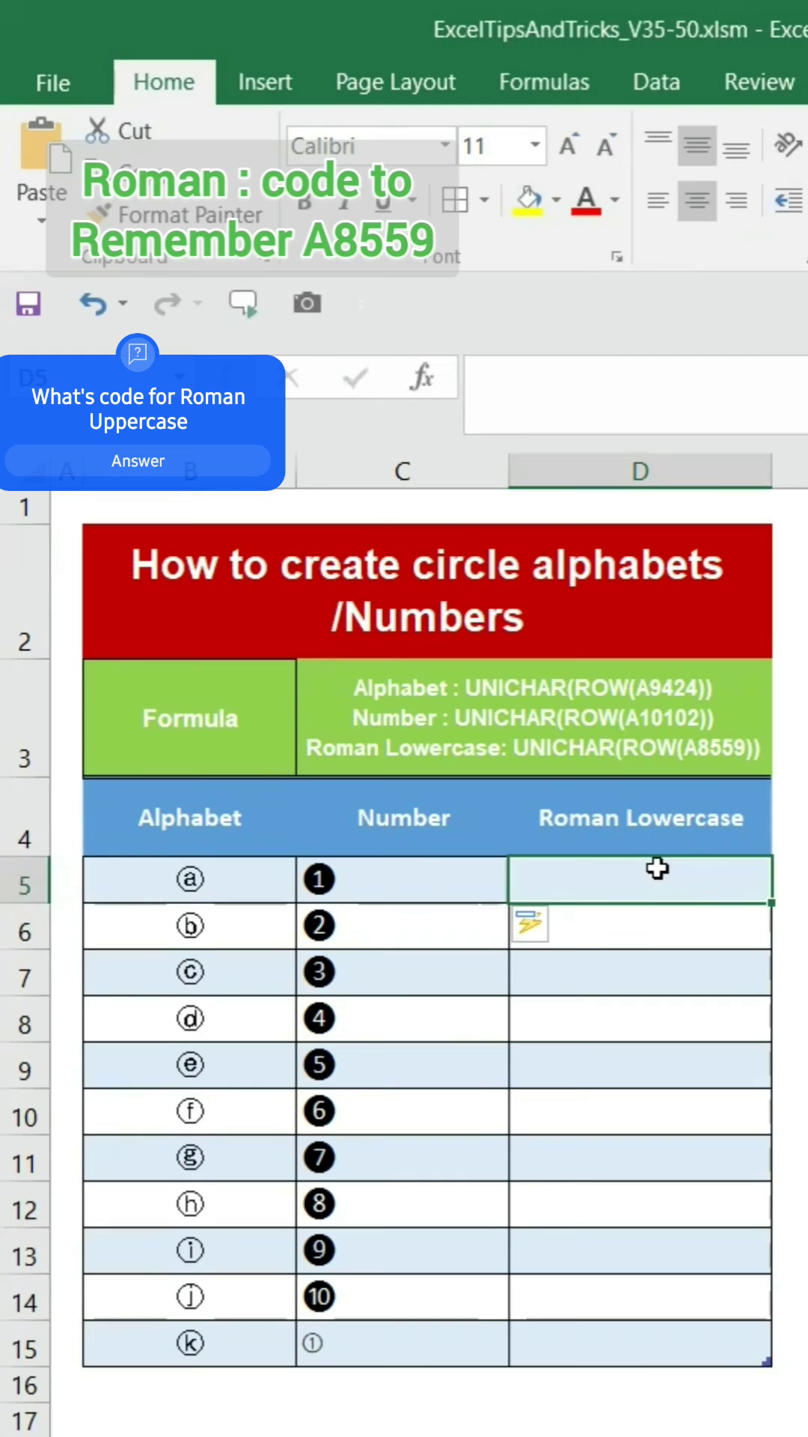
pyautogui.write('=UNI')
pyautogui.press('Tab')
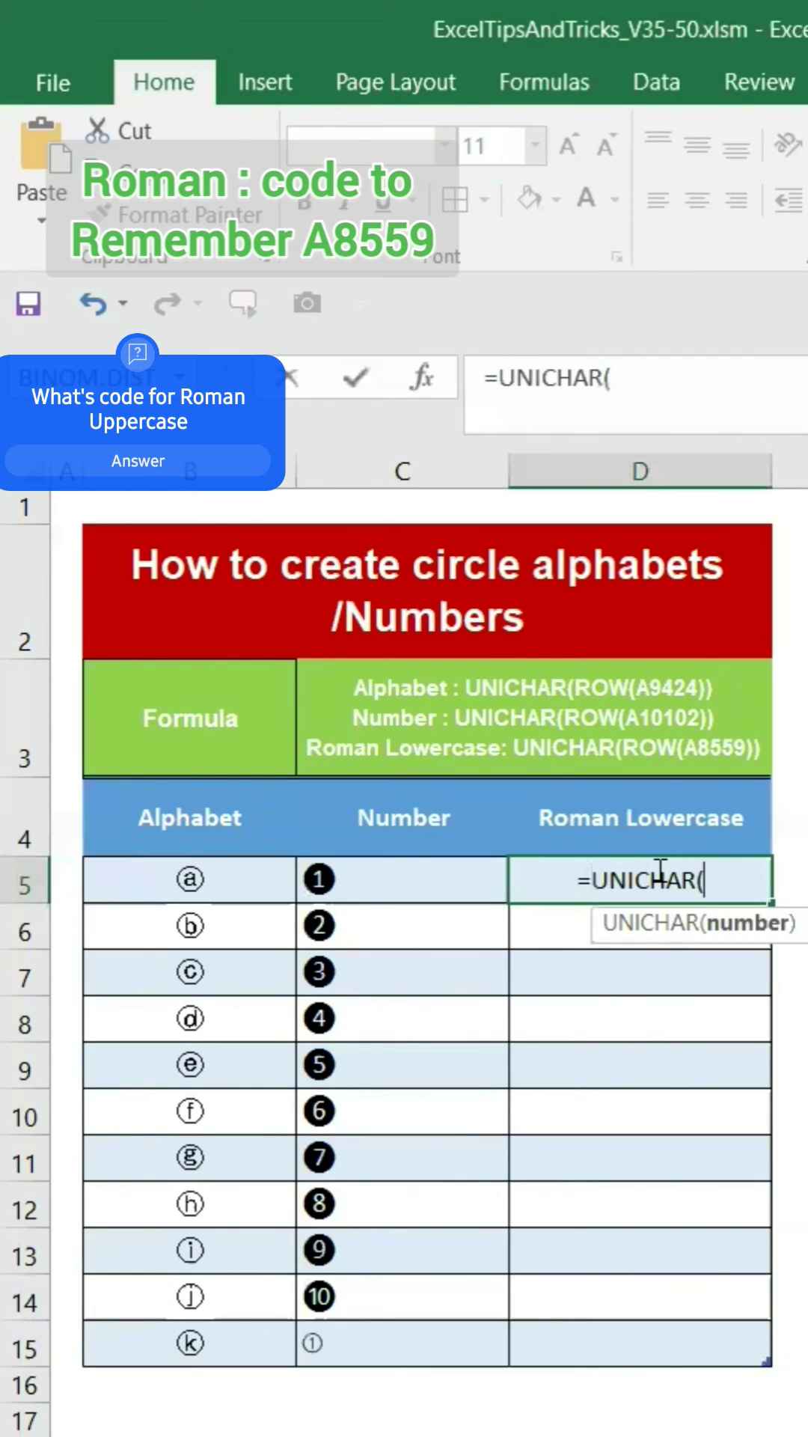
pyautogui.write('ROW')
pyautogui.press('Tab')
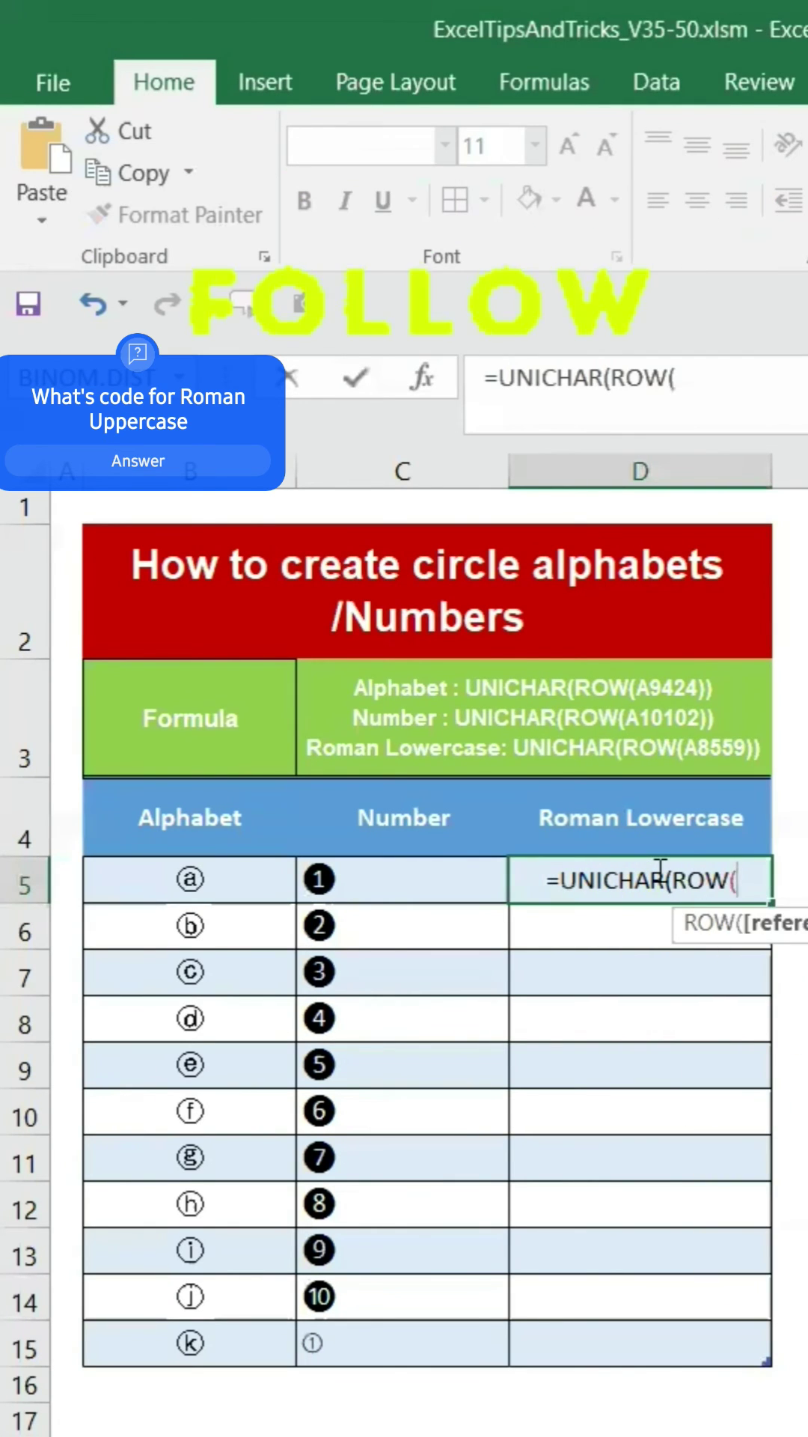
pyautogui.write('A')
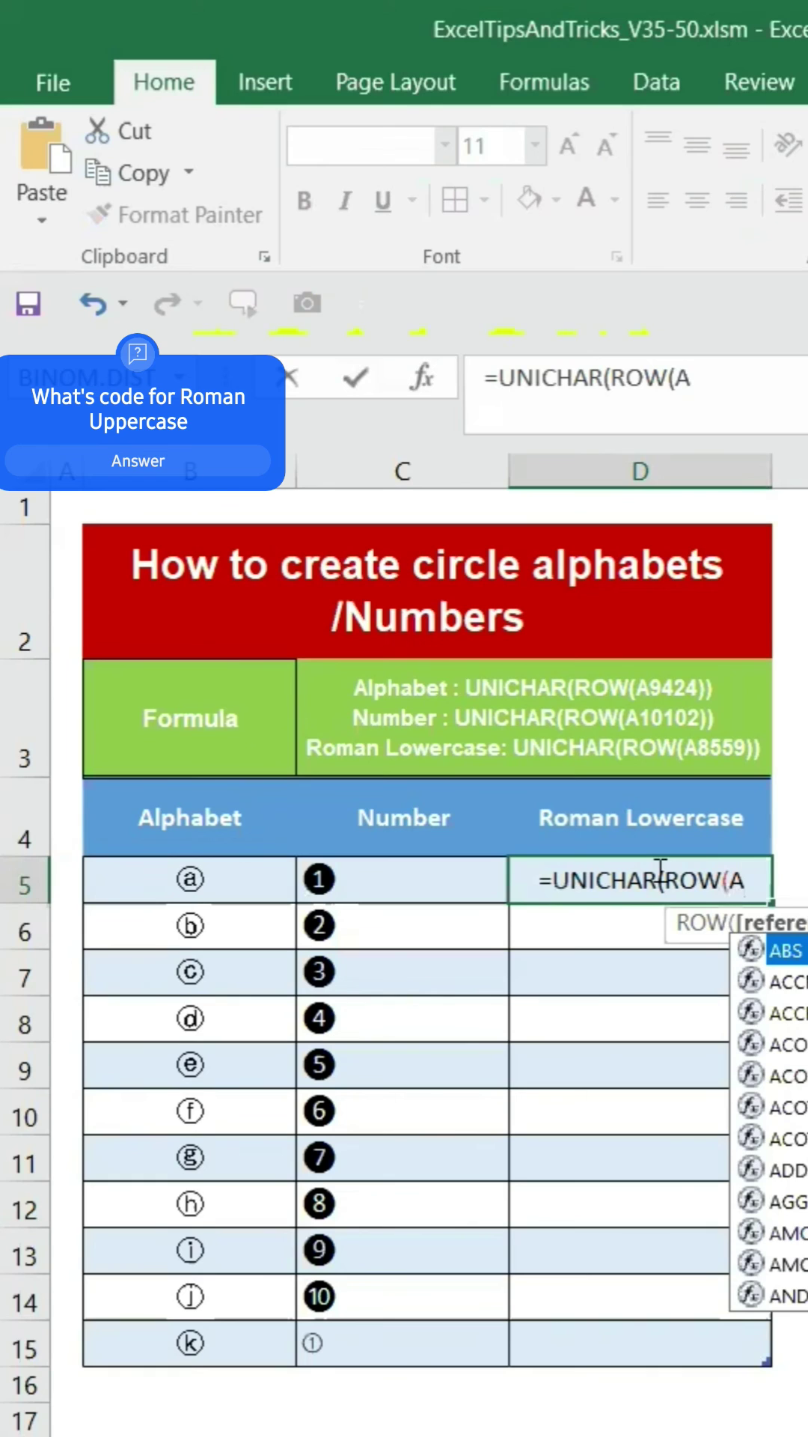
pyautogui.write('8559)')
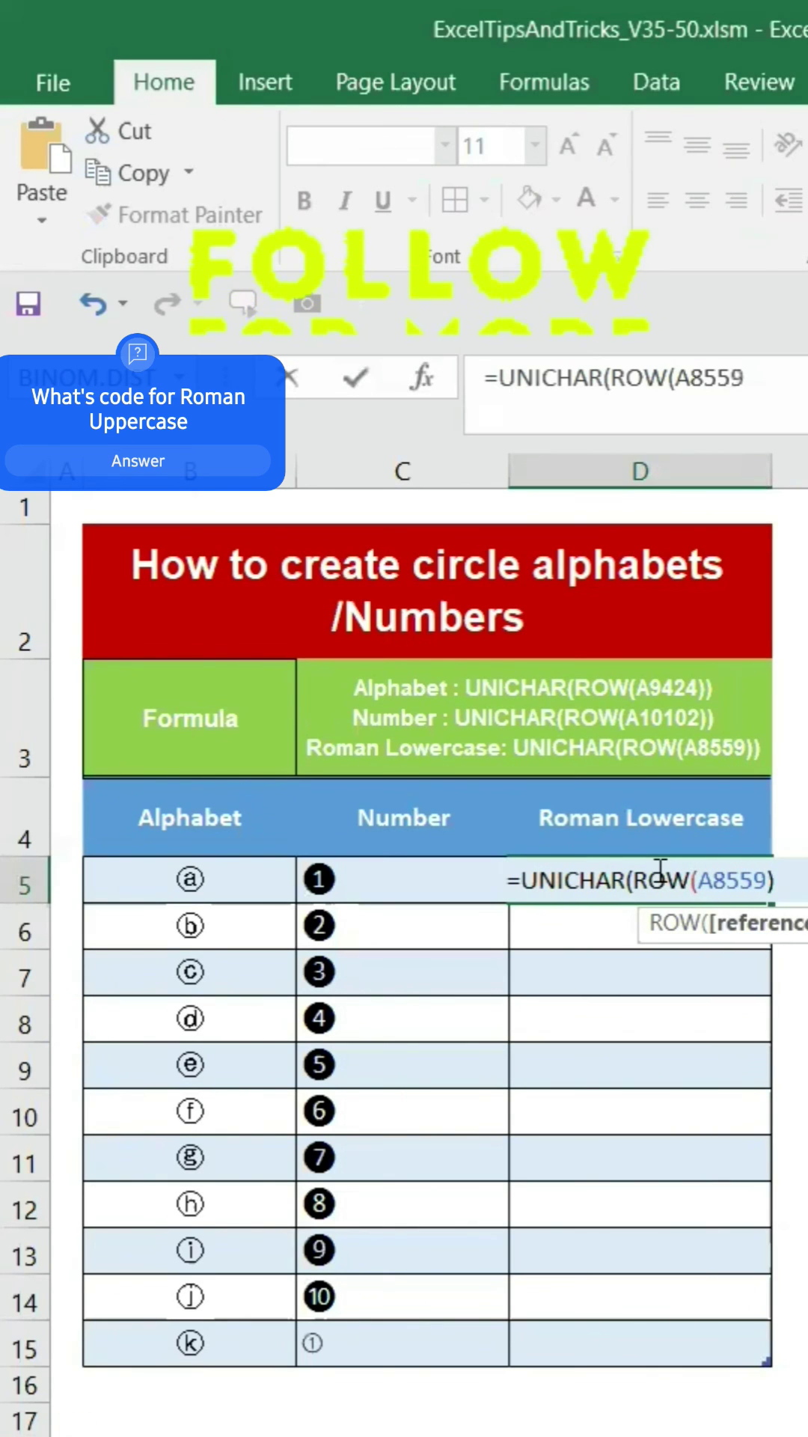
pyautogui.write(')')
pyautogui.press('Return')
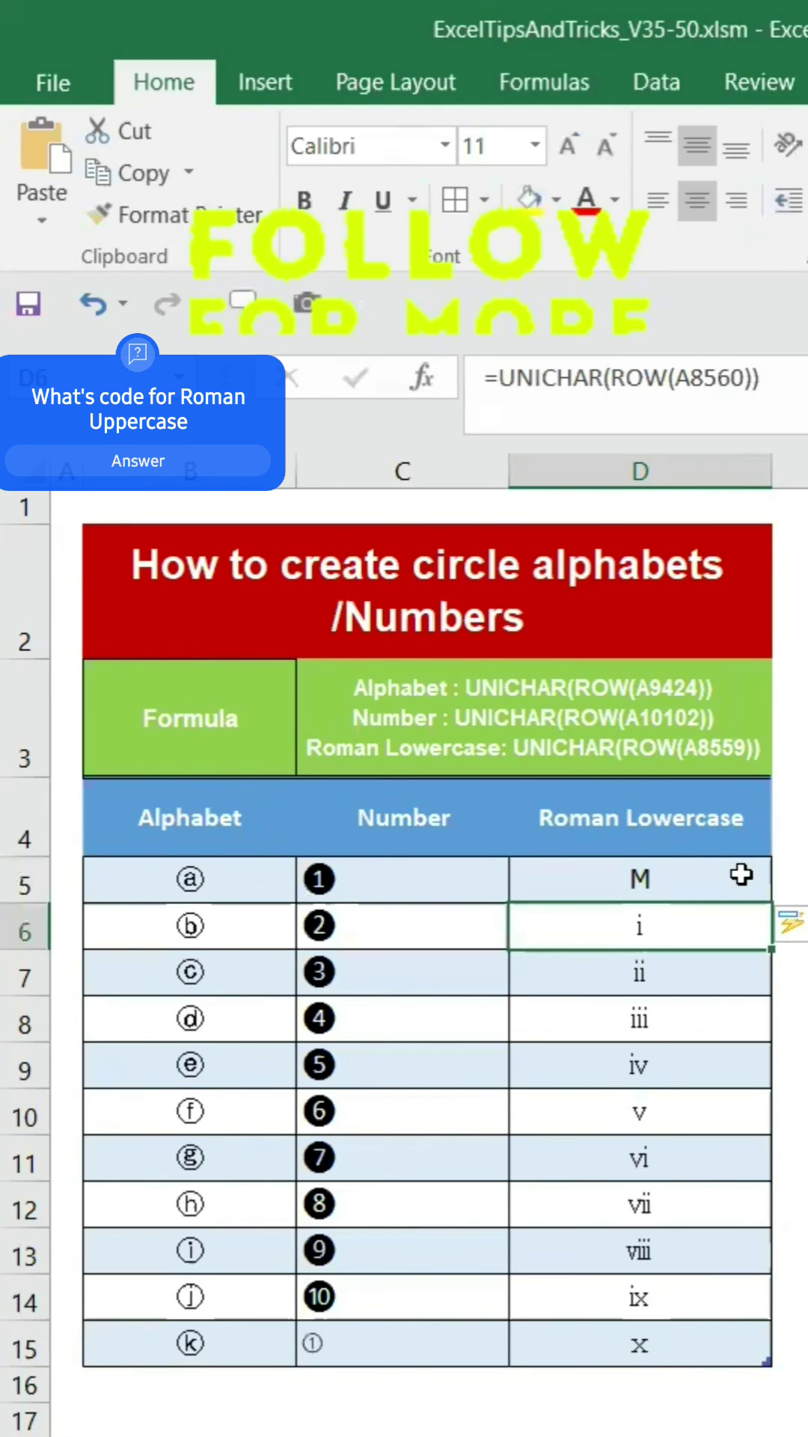